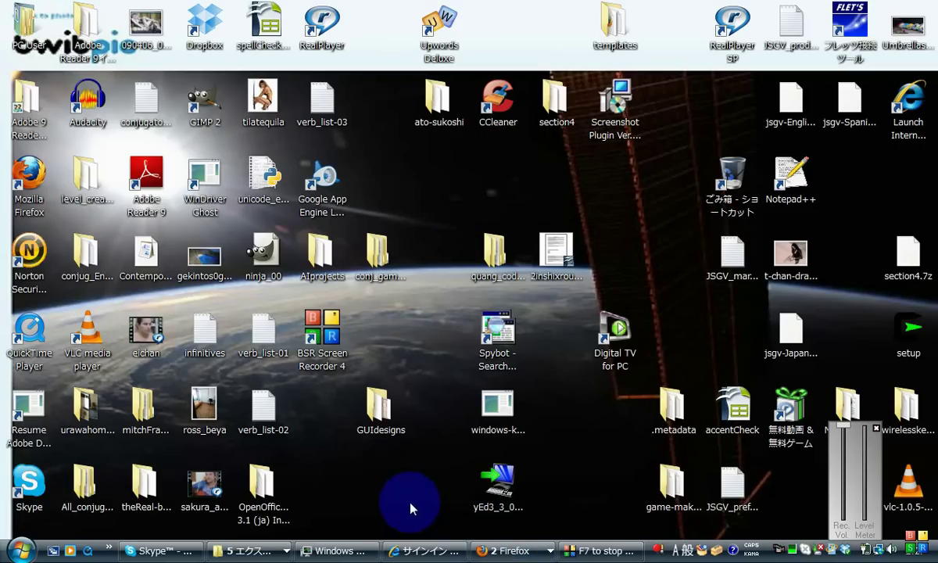
Switch to Firefox, return to the Google results for "download python 2.6" and open the Python 2.6 Release page.
{"action": "left_click", "coordinate": [495, 551]}
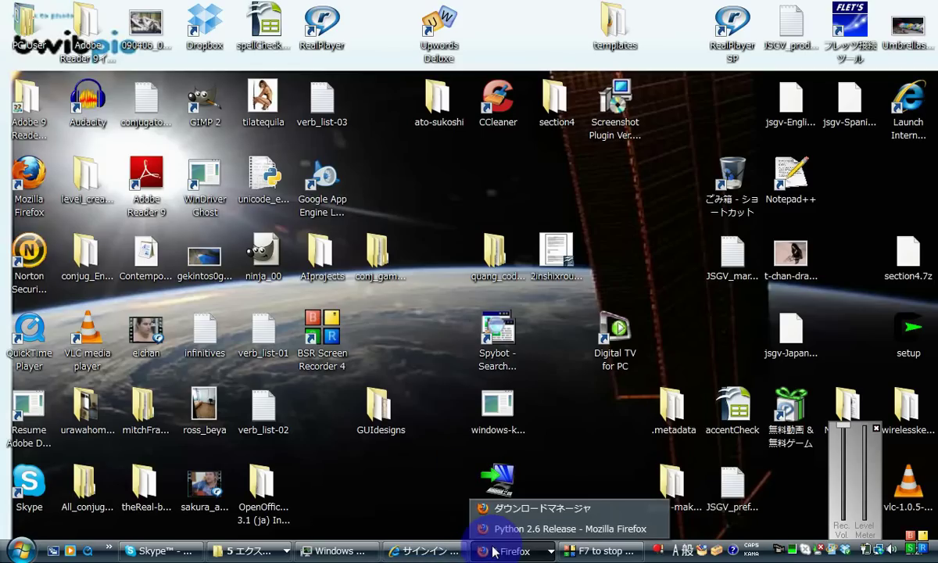
{"action": "left_click", "coordinate": [500, 528]}
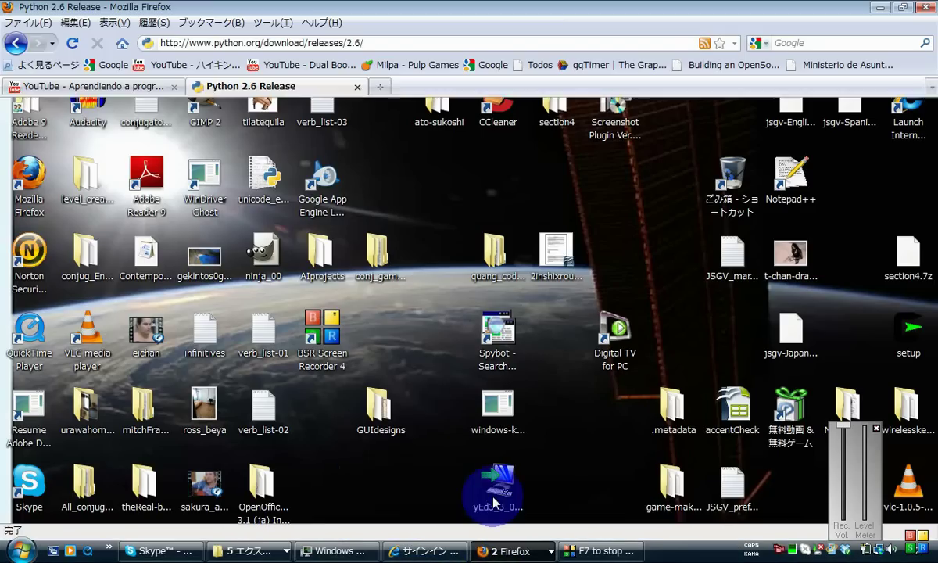
{"action": "left_click", "coordinate": [15, 44]}
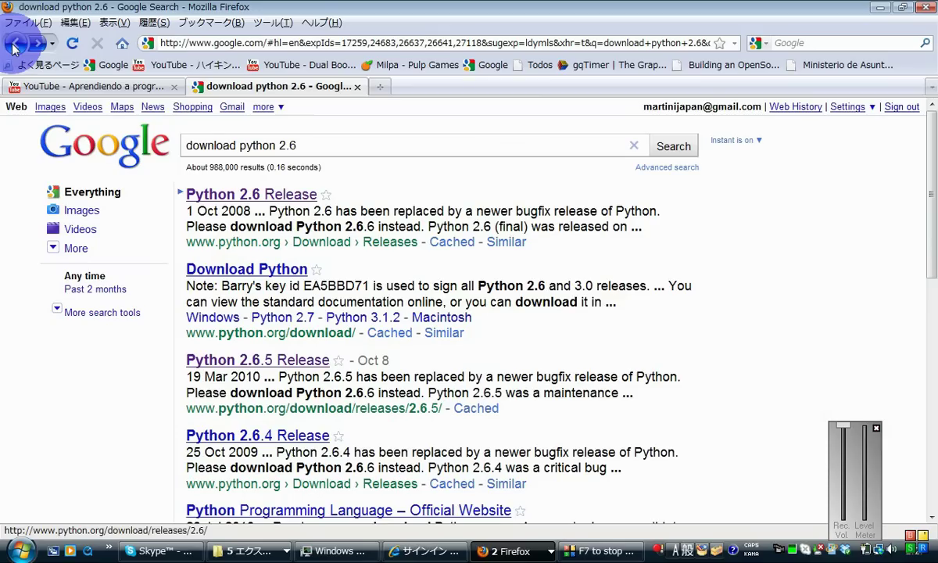
{"action": "left_click_drag", "start_coordinate": [297, 145], "coordinate": [170, 142]}
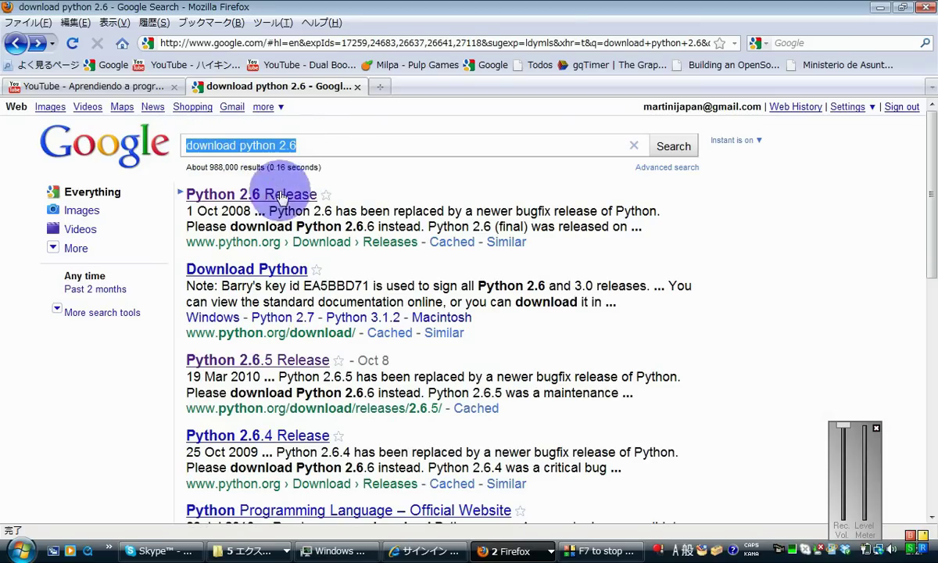
{"action": "left_click", "coordinate": [230, 201]}
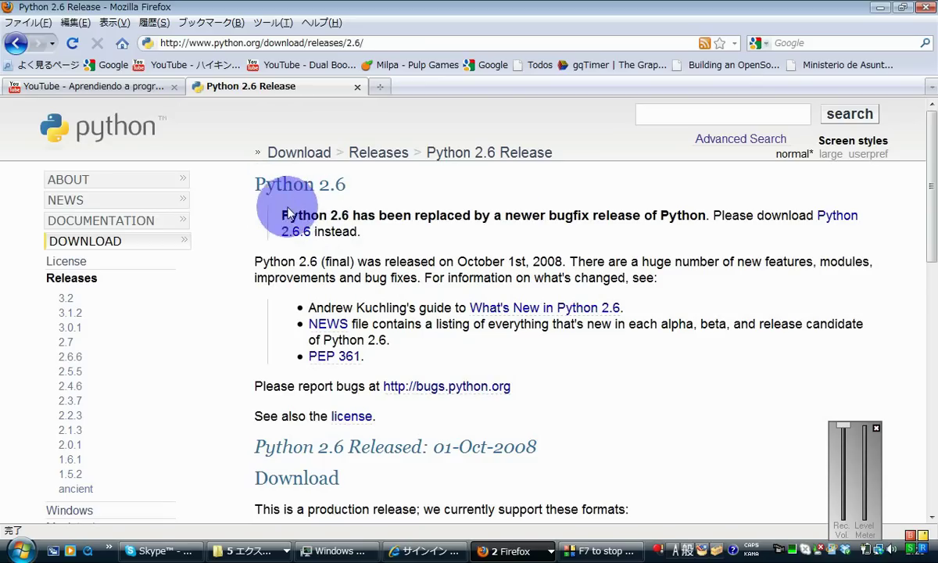
Find the download formats on the Python 2.6 release page and choose the Windows x86 MSI Installer (2.6).
{"action": "left_click_drag", "start_coordinate": [256, 184], "coordinate": [352, 215]}
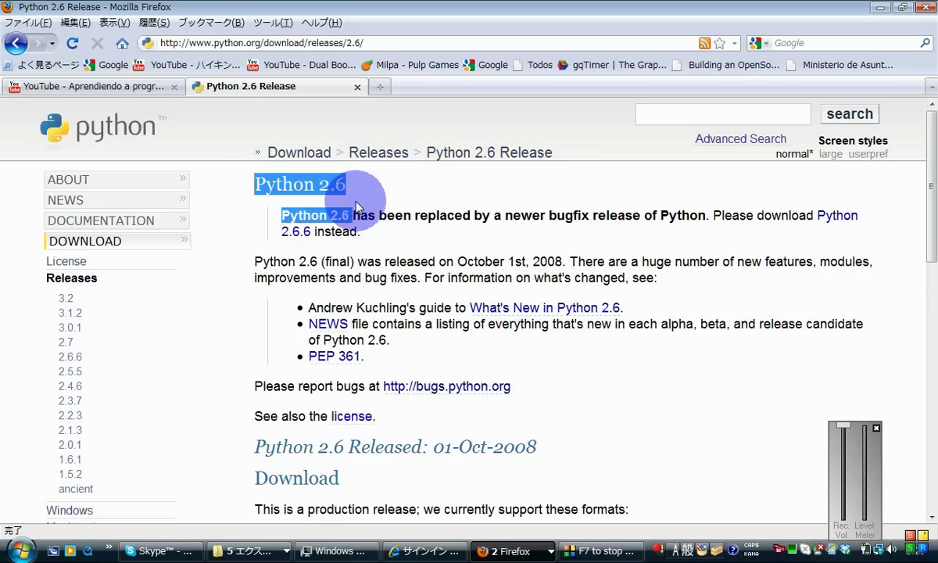
{"action": "mouse_move", "coordinate": [927, 188]}
{"action": "left_mouse_down"}
{"action": "mouse_move", "coordinate": [928, 262]}
{"action": "mouse_move", "coordinate": [927, 182]}
{"action": "left_mouse_up"}
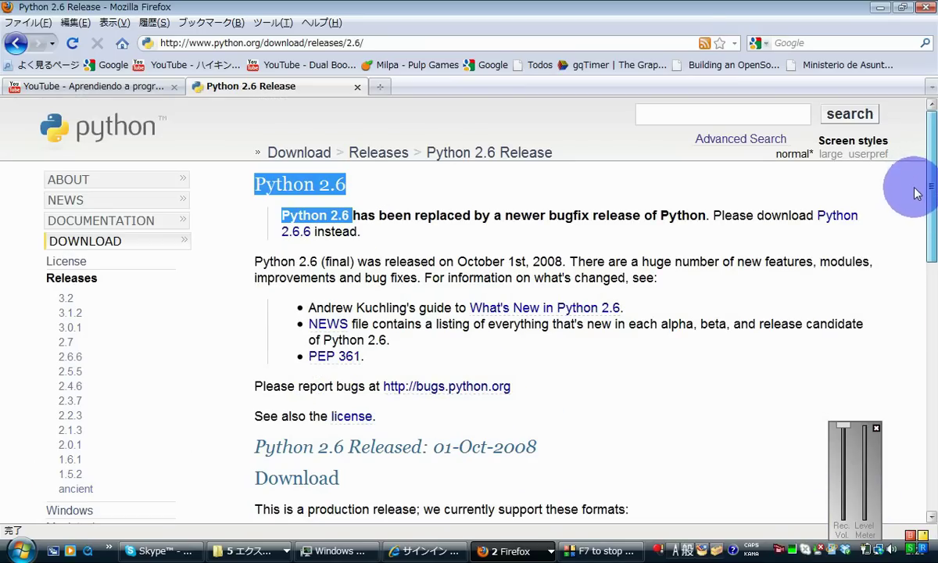
{"action": "left_click_drag", "start_coordinate": [247, 260], "coordinate": [247, 143]}
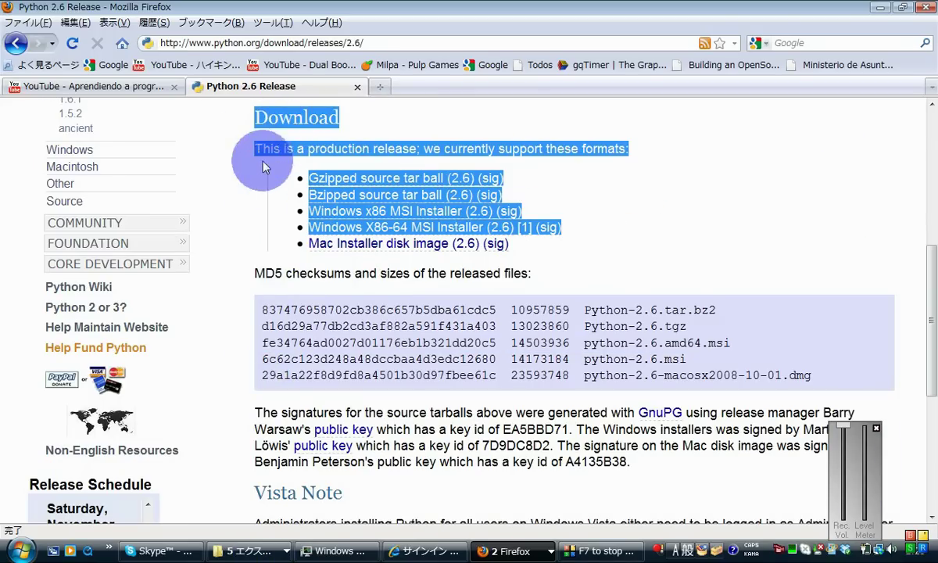
{"action": "left_click", "coordinate": [263, 157]}
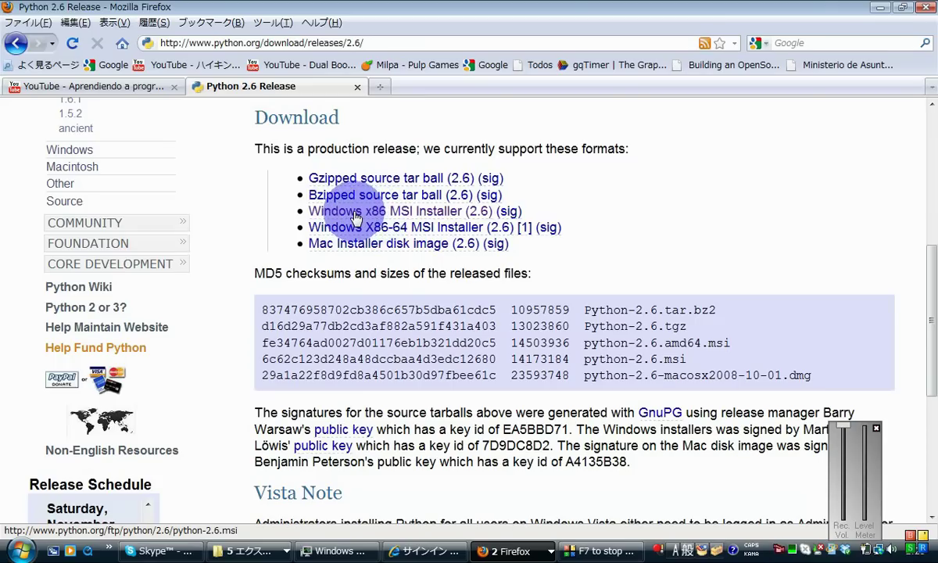
{"action": "left_click", "coordinate": [427, 218]}
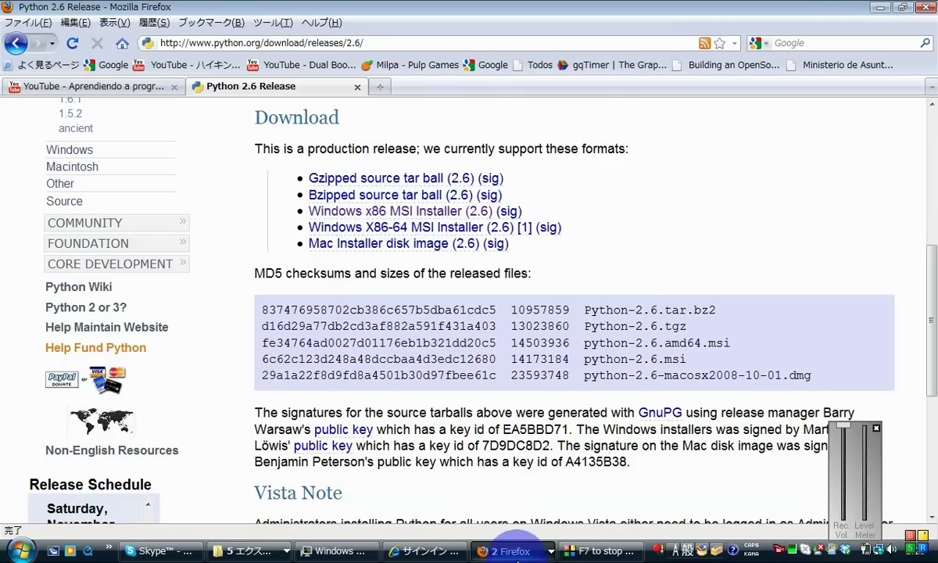
Bring up Firefox's download manager and launch the downloaded python-2.6(2).msi.
{"action": "left_click", "coordinate": [520, 551]}
{"action": "left_click", "coordinate": [515, 508]}
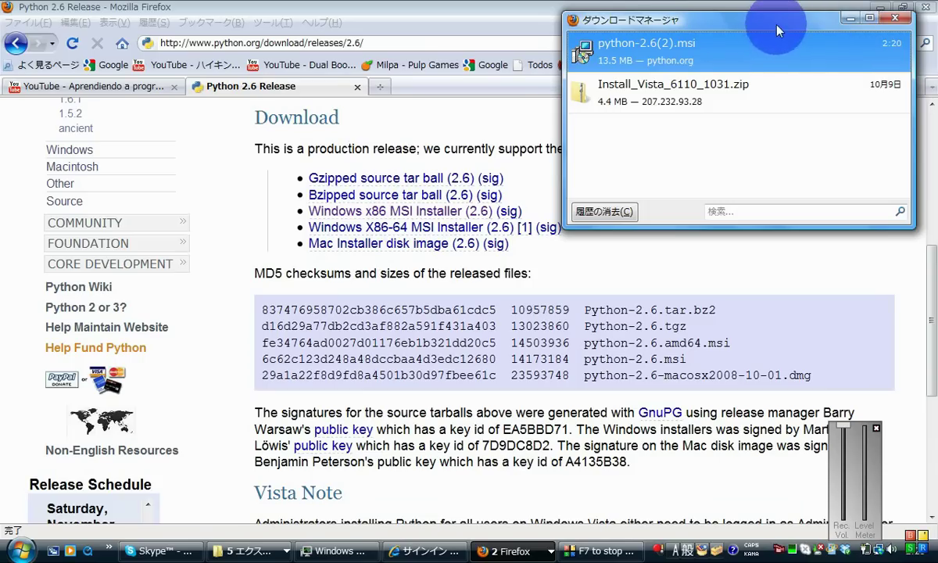
{"action": "left_click_drag", "start_coordinate": [770, 29], "coordinate": [537, 163]}
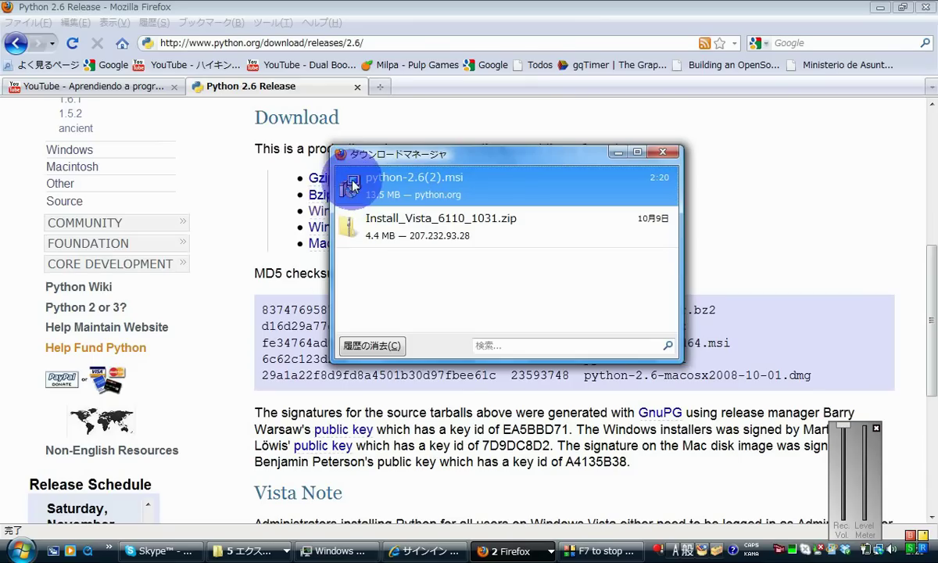
{"action": "left_click", "coordinate": [460, 520]}
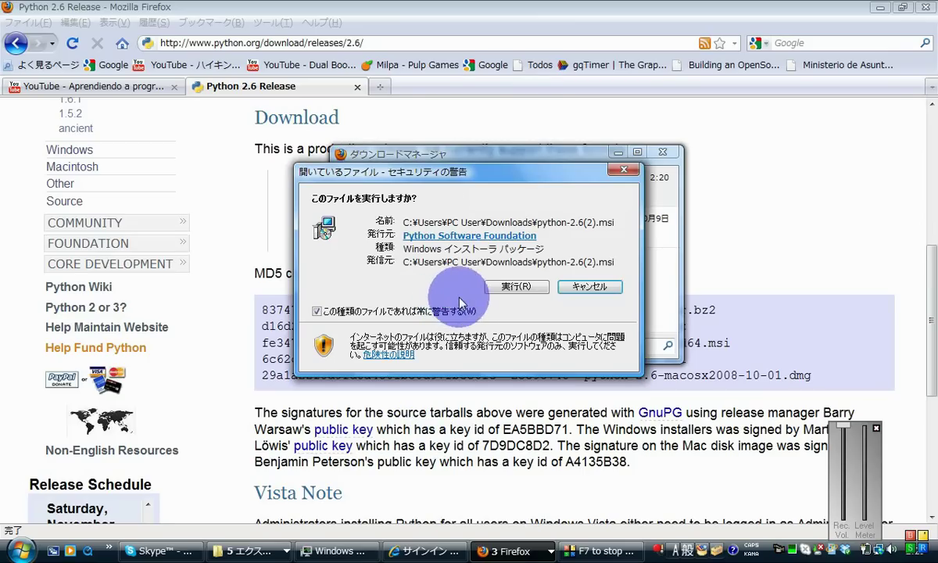
Allow the installer to run, proceed with installing for all users, and decline overwriting the existing files in C:\Python26.
{"action": "left_click", "coordinate": [515, 286]}
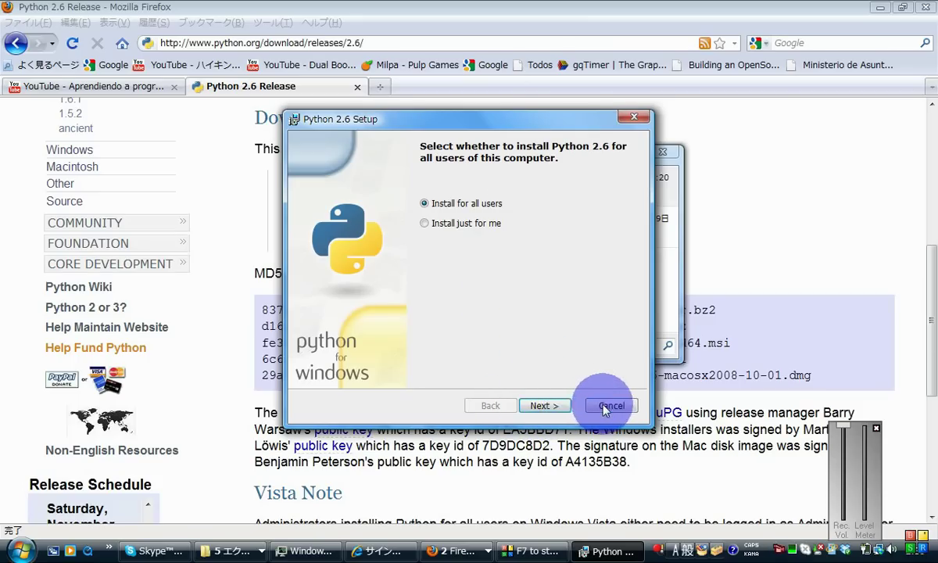
{"action": "left_click", "coordinate": [556, 406]}
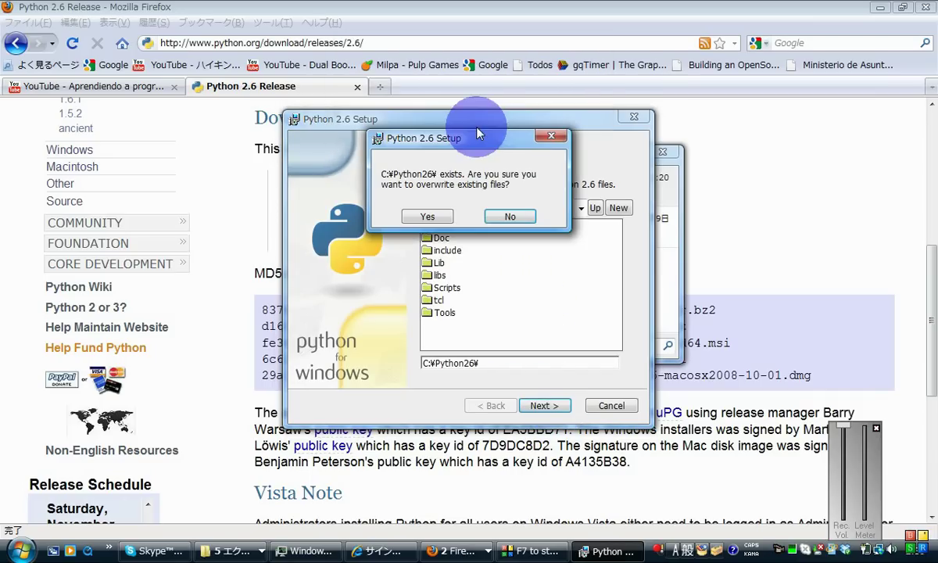
{"action": "left_click", "coordinate": [512, 216]}
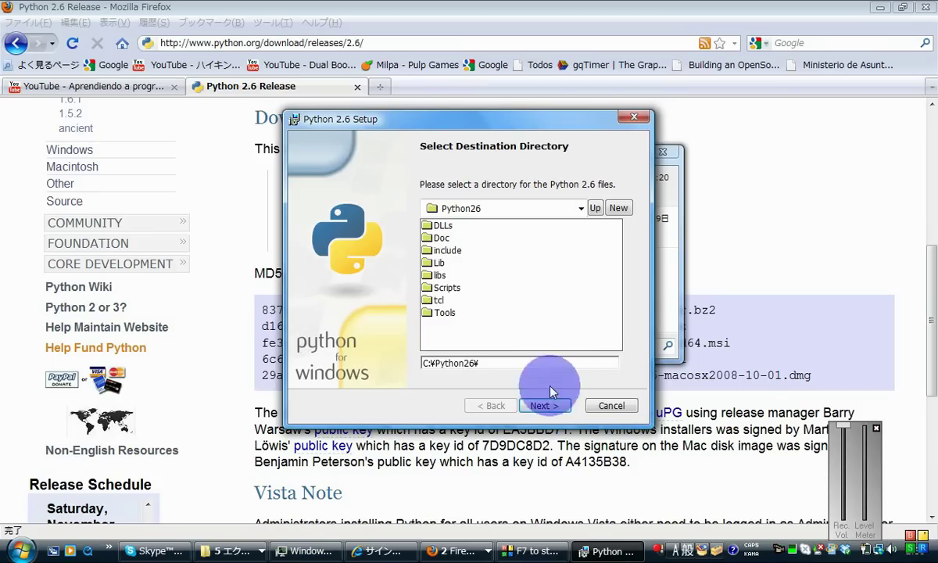
Cancel the Python 2.6 installation, exit the installer and close the download manager.
{"action": "left_click", "coordinate": [625, 406]}
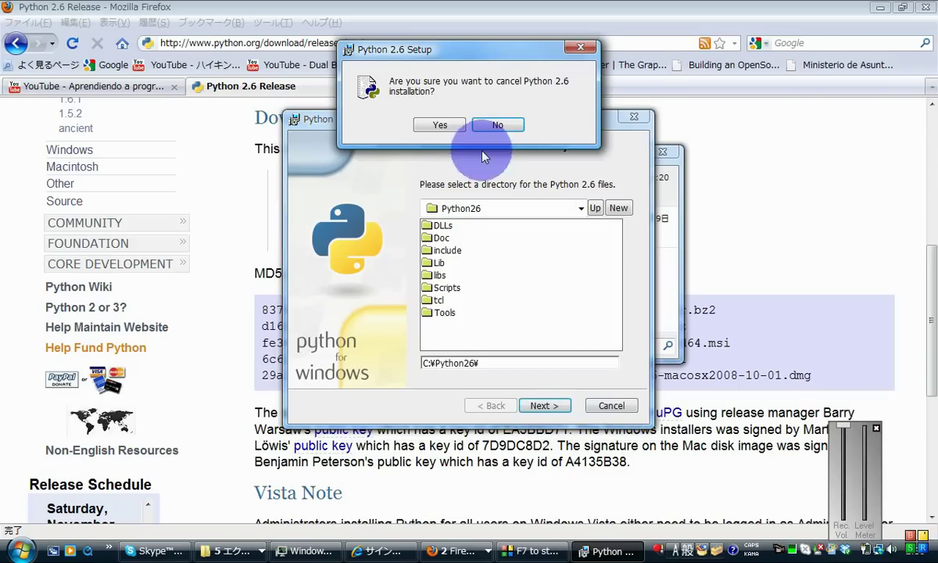
{"action": "left_click", "coordinate": [439, 125]}
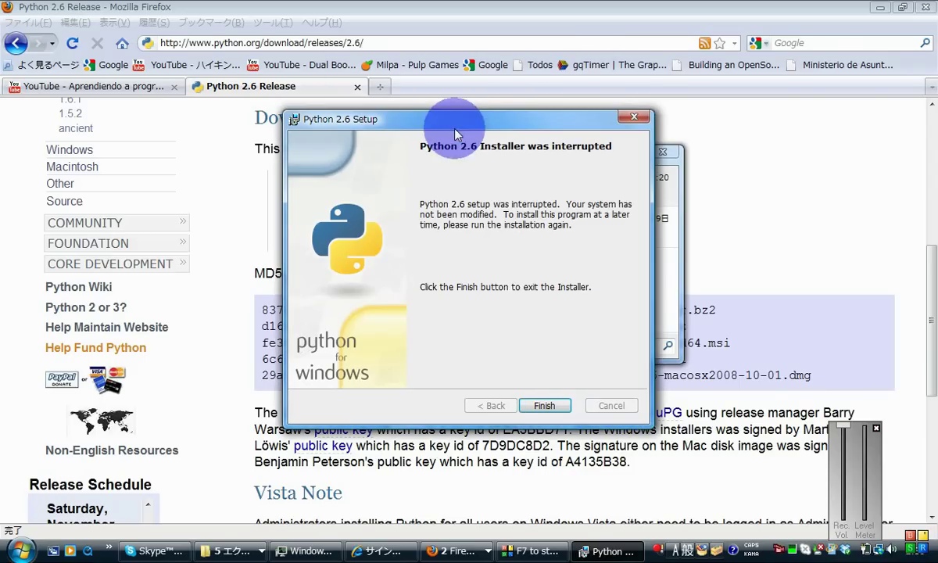
{"action": "left_click", "coordinate": [544, 406]}
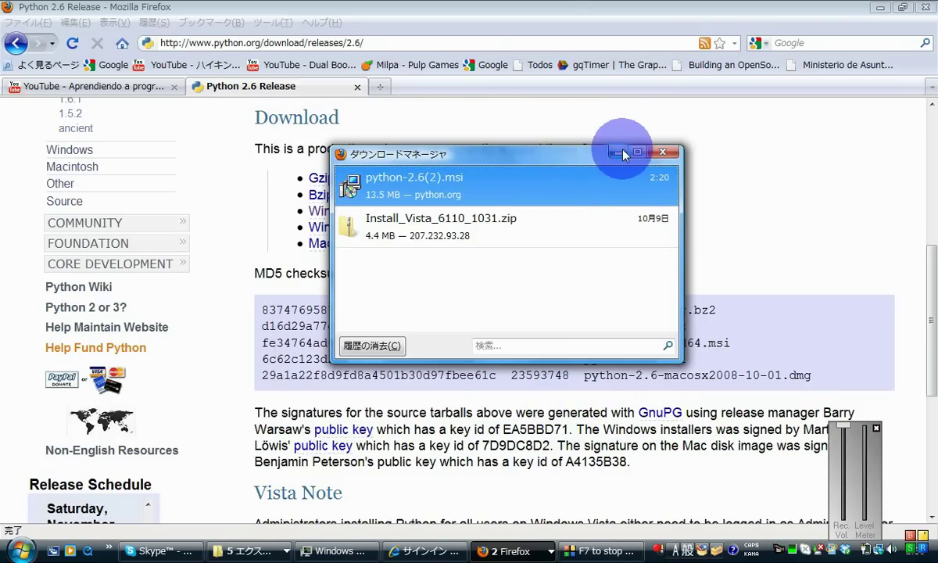
{"action": "left_click", "coordinate": [659, 152]}
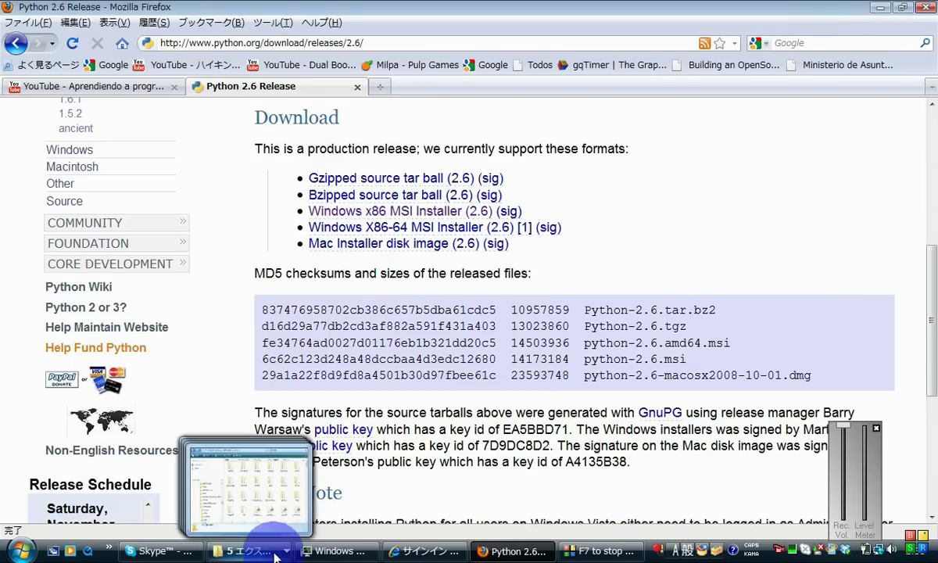
Open the Python26 folder inside Program Files on the C: drive in Windows Explorer.
{"action": "left_click", "coordinate": [31, 551]}
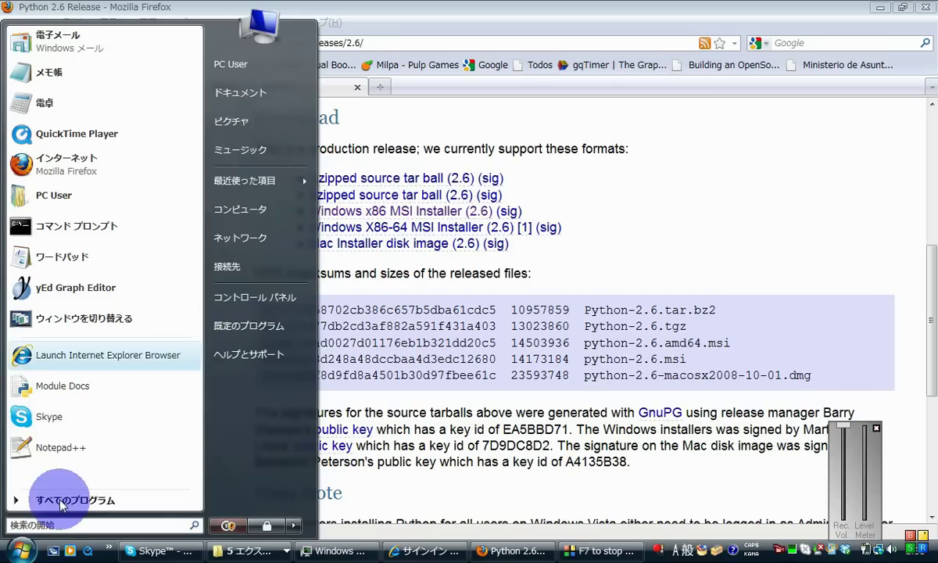
{"action": "left_click", "coordinate": [266, 208]}
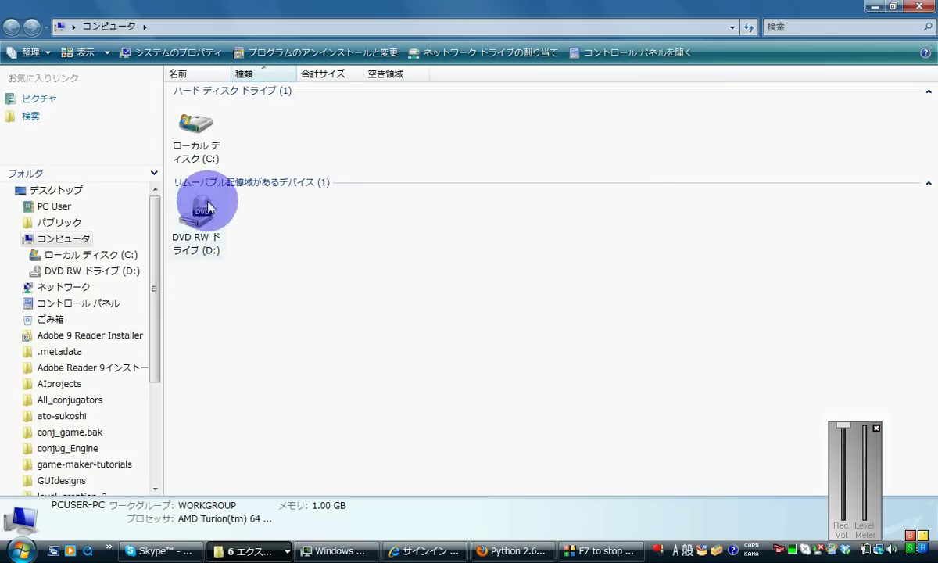
{"action": "double_click", "coordinate": [197, 139]}
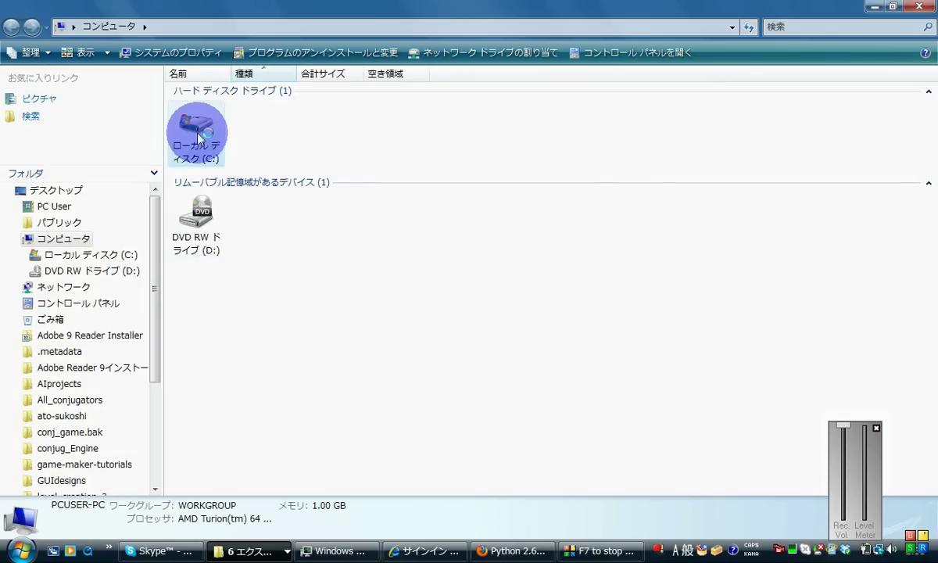
{"action": "left_click_drag", "start_coordinate": [197, 139], "coordinate": [369, 306]}
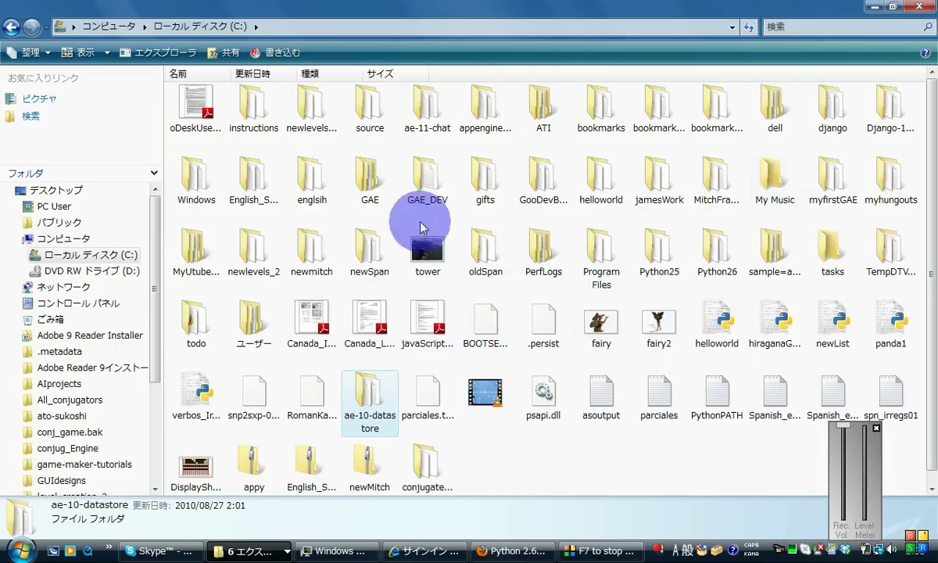
{"action": "double_click", "coordinate": [597, 262]}
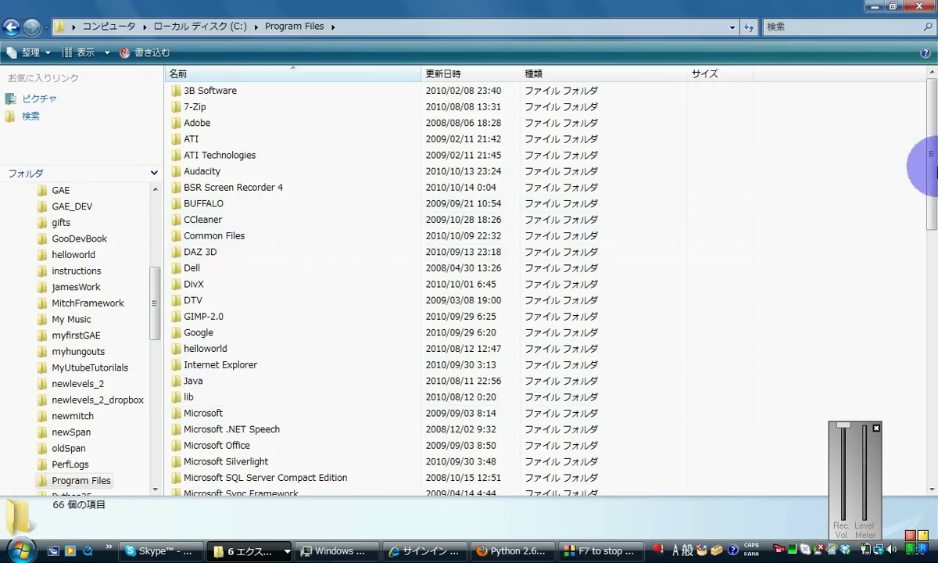
{"action": "left_click_drag", "start_coordinate": [935, 178], "coordinate": [866, 301]}
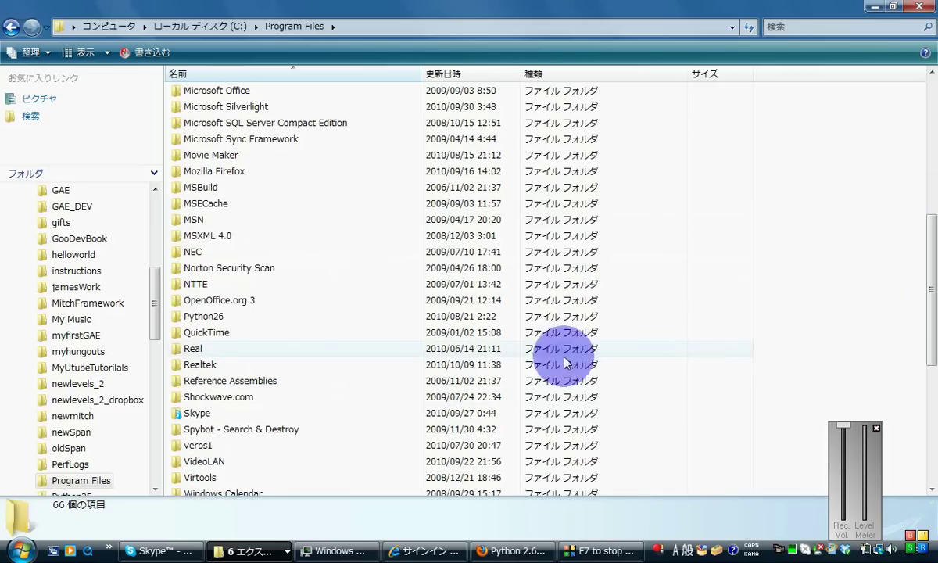
{"action": "double_click", "coordinate": [267, 316]}
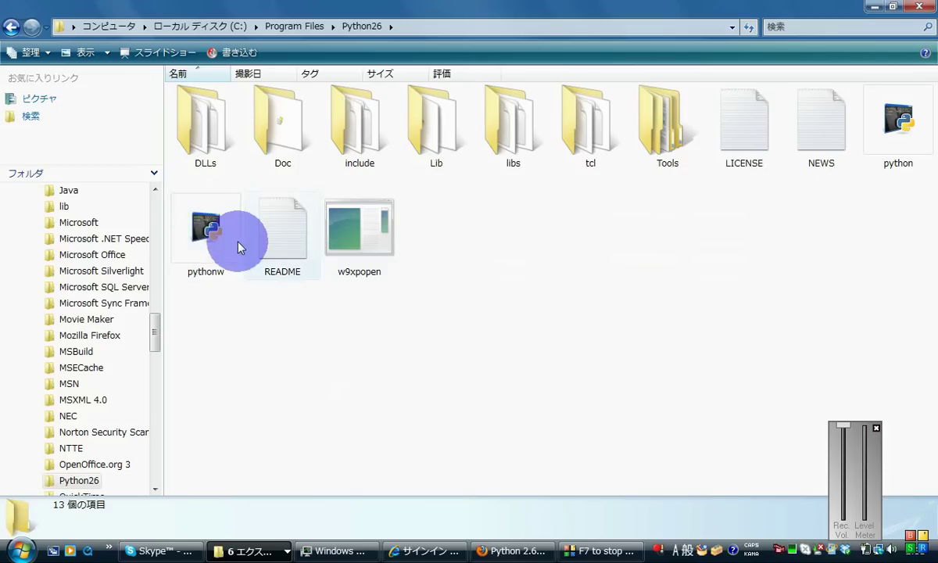
Examine the contents of the Doc, DLLs and libs subfolders, and return to the Python26 folder.
{"action": "double_click", "coordinate": [283, 147]}
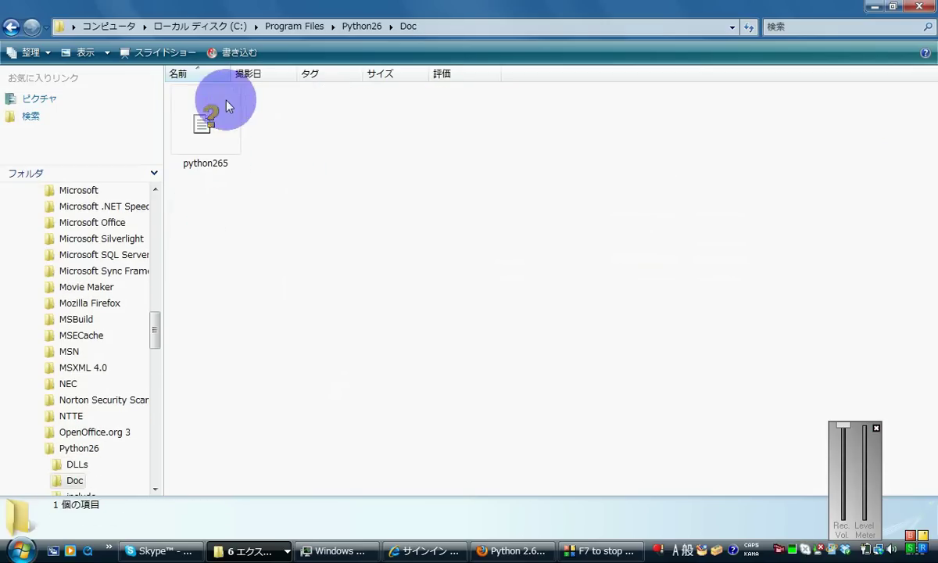
{"action": "left_click", "coordinate": [10, 28]}
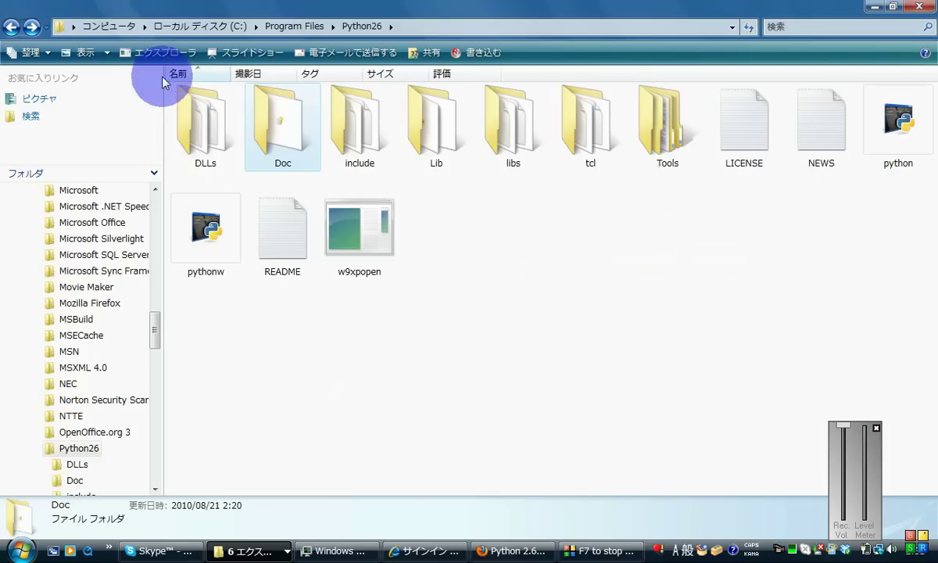
{"action": "double_click", "coordinate": [204, 133]}
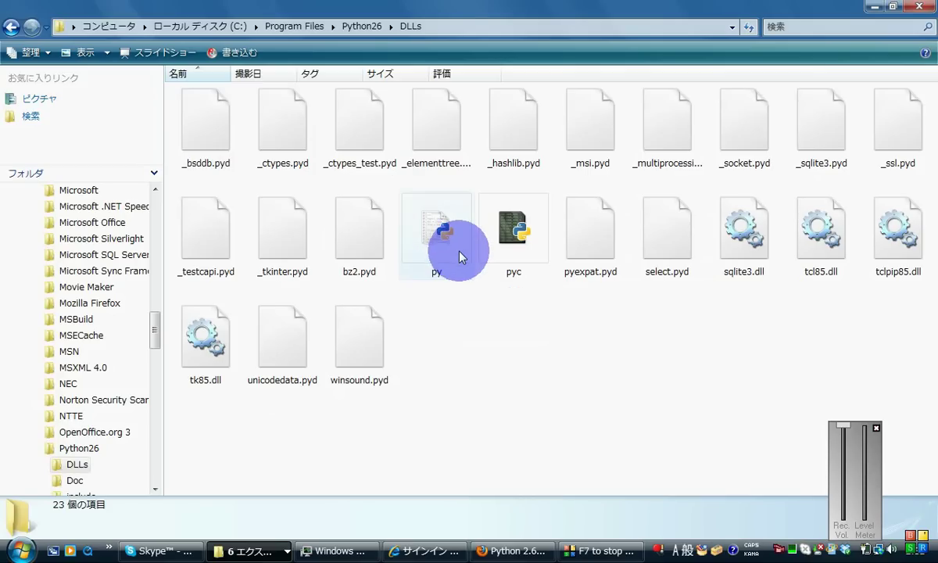
{"action": "left_click", "coordinate": [10, 28]}
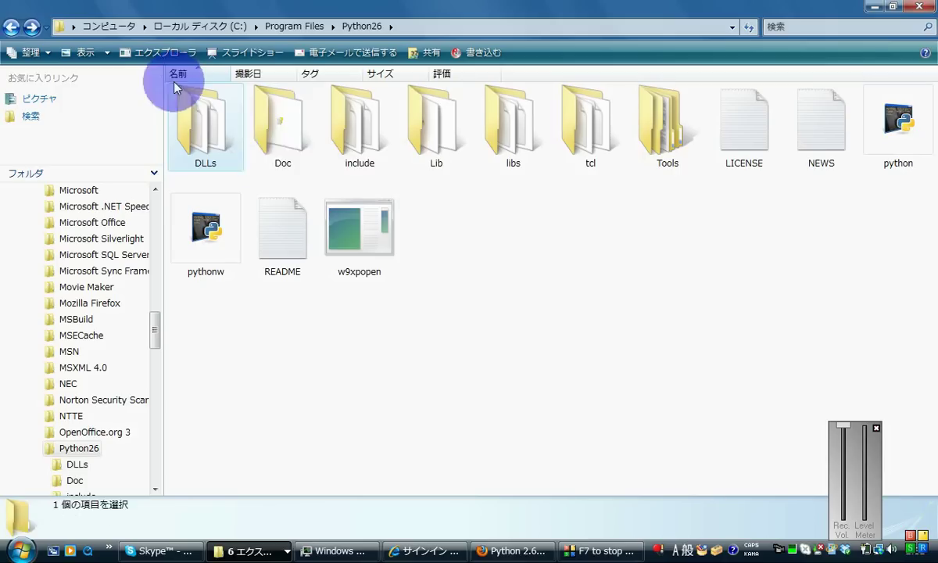
{"action": "double_click", "coordinate": [509, 153]}
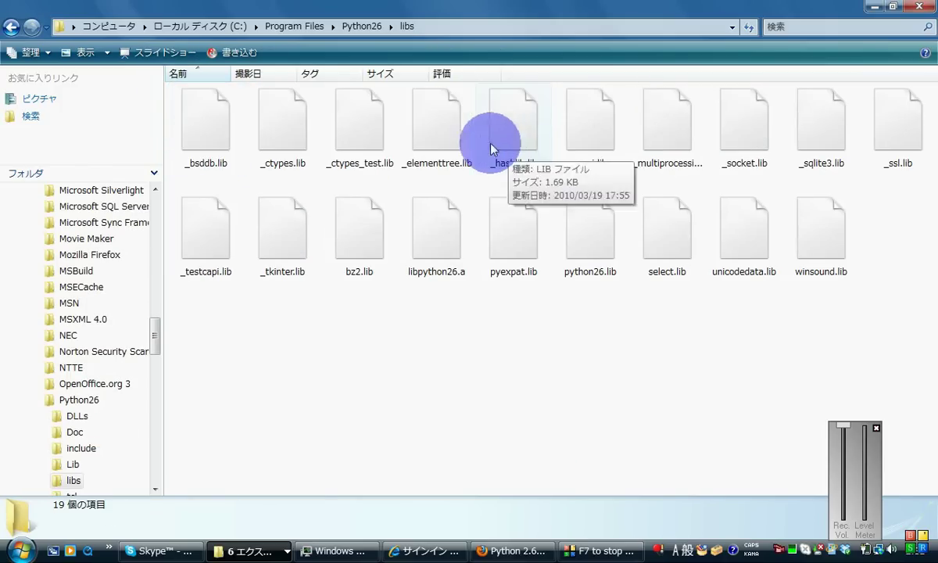
{"action": "key", "text": "BackSpace"}
{"action": "key", "text": "BackSpace"}
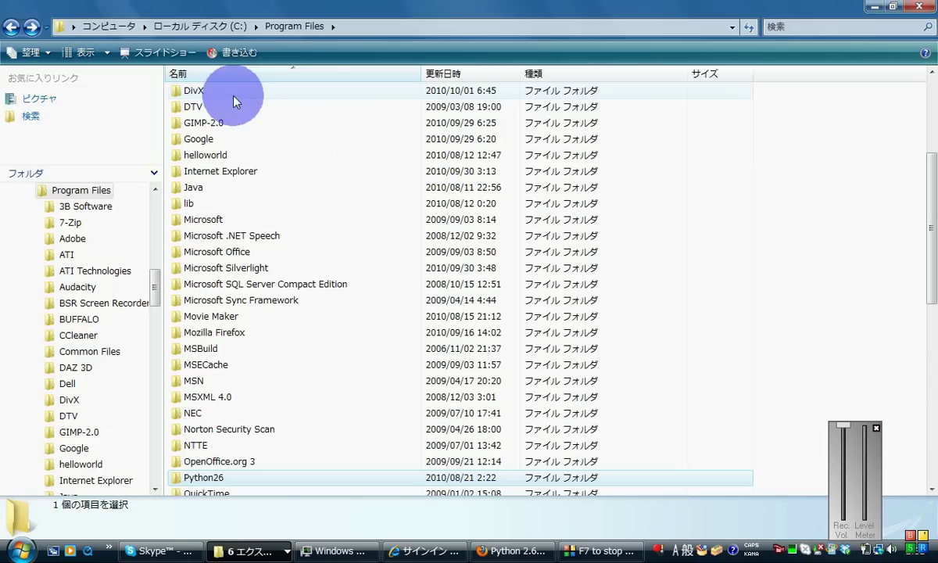
{"action": "left_click", "coordinate": [32, 28]}
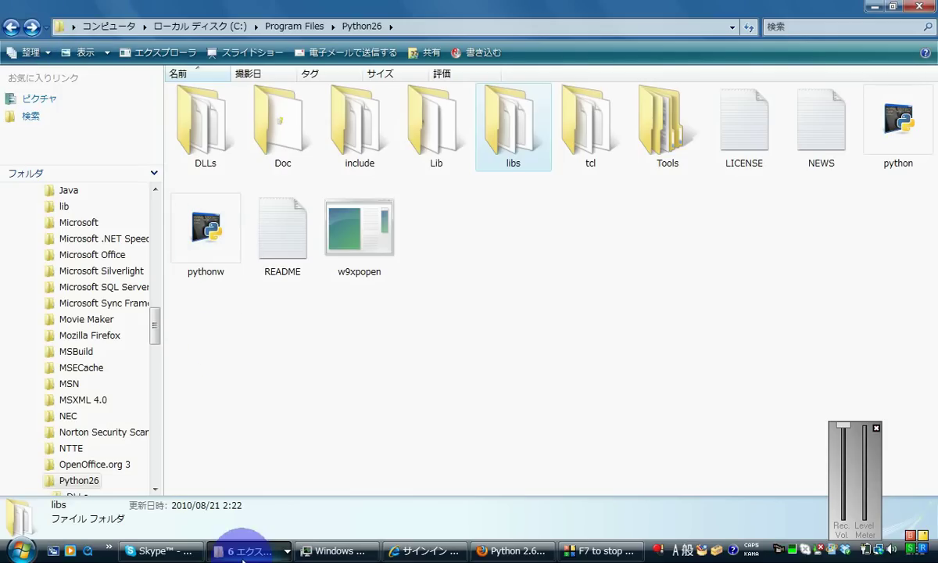
Open the Lib folder inside Python26 and look through its subfolders and Python modules.
{"action": "left_click", "coordinate": [244, 552]}
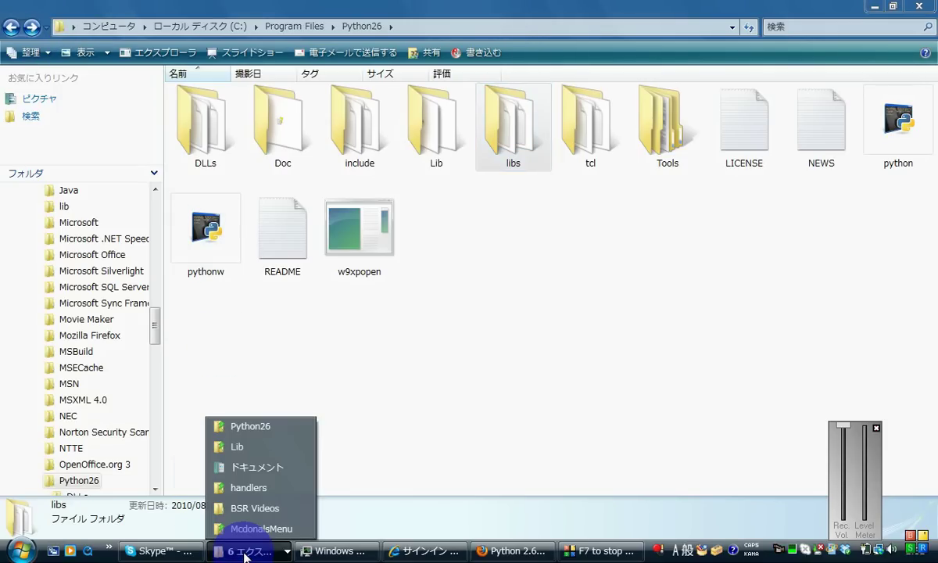
{"action": "double_click", "coordinate": [451, 153]}
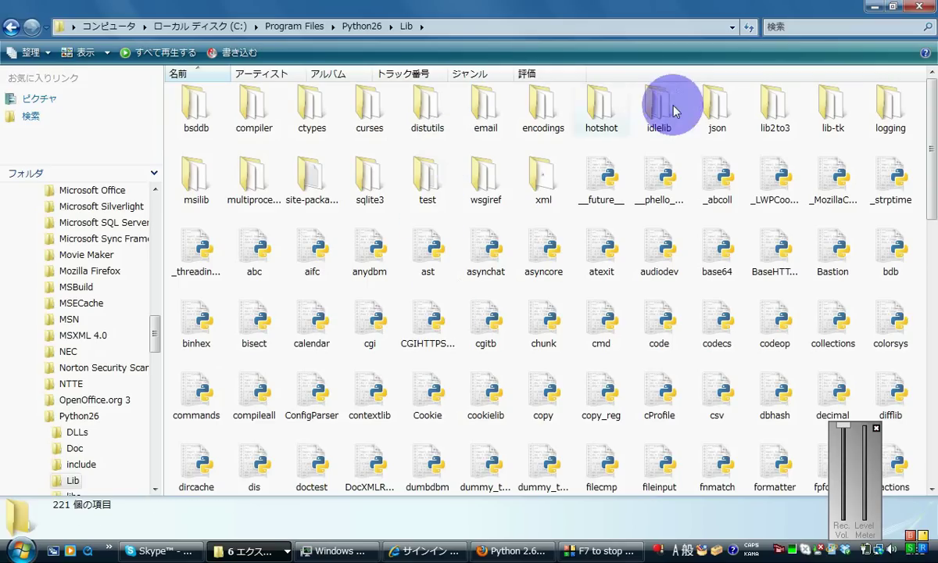
{"action": "scroll", "coordinate": [930, 156], "scroll_direction": "down", "scroll_amount": 1}
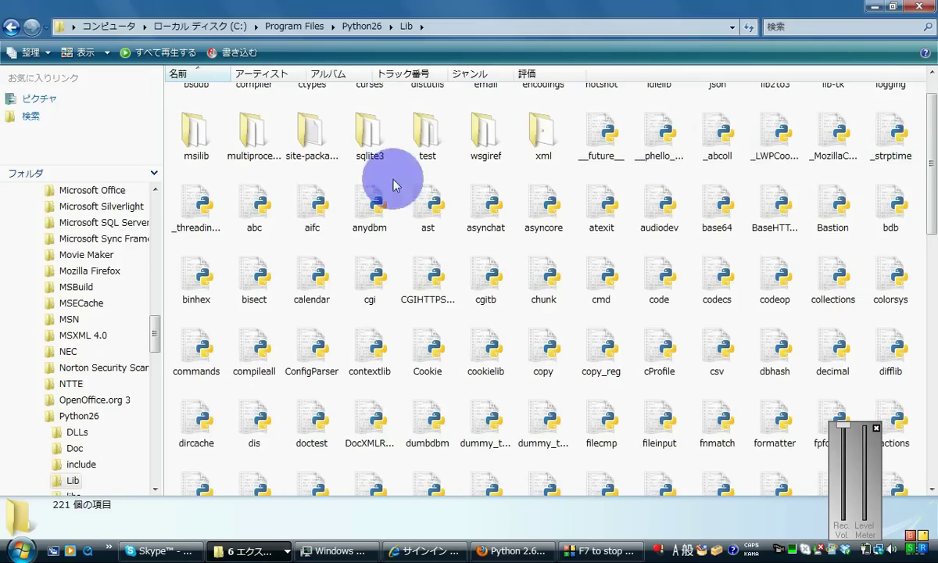
Run the _threading_local file, open it for editing in IDLE, and close the editor after viewing its source code.
{"action": "double_click", "coordinate": [195, 205]}
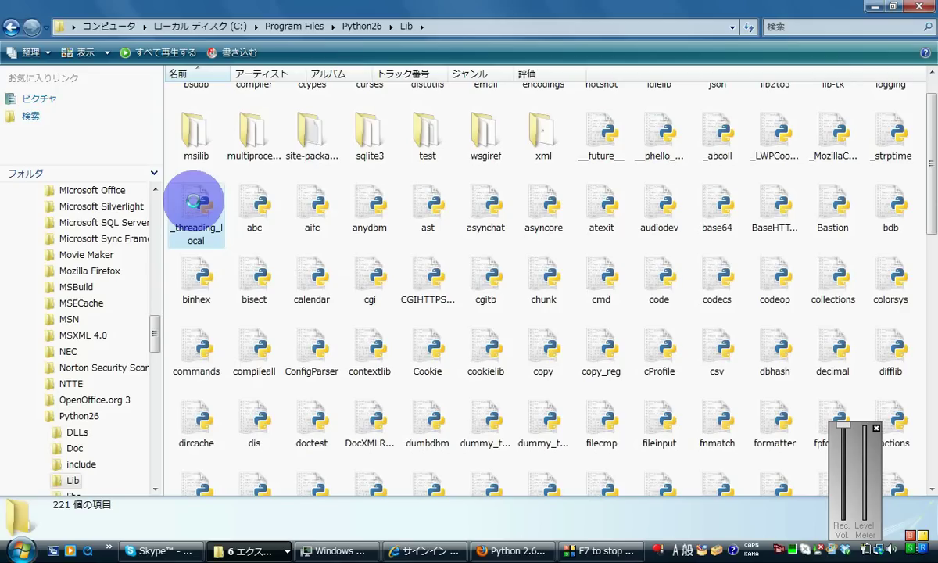
{"action": "right_click", "coordinate": [195, 205]}
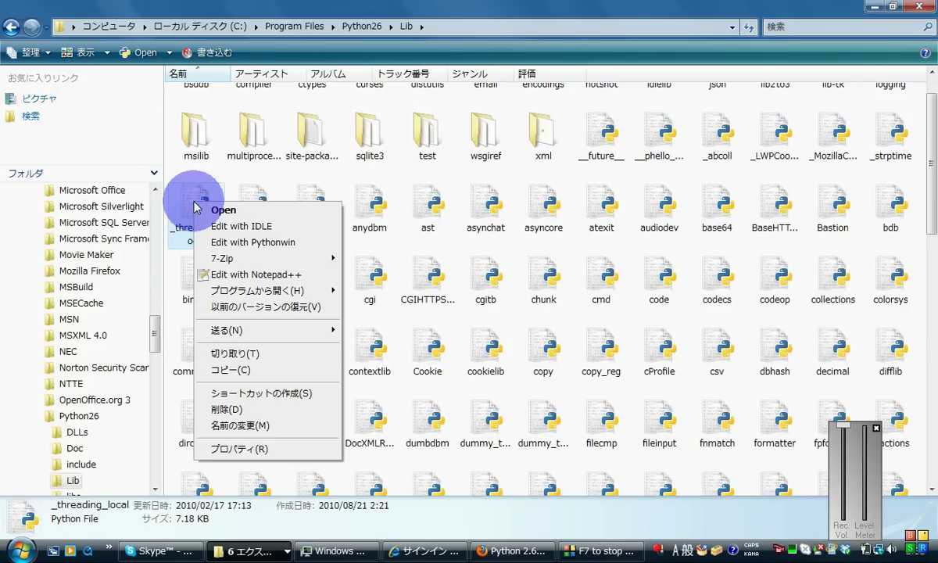
{"action": "left_click", "coordinate": [239, 226]}
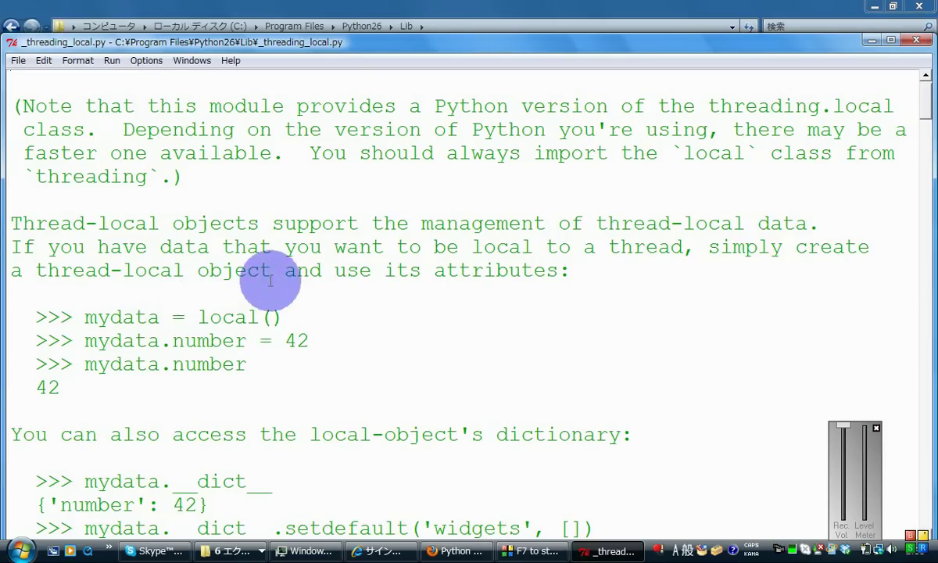
{"action": "left_click_drag", "start_coordinate": [930, 121], "coordinate": [914, 35]}
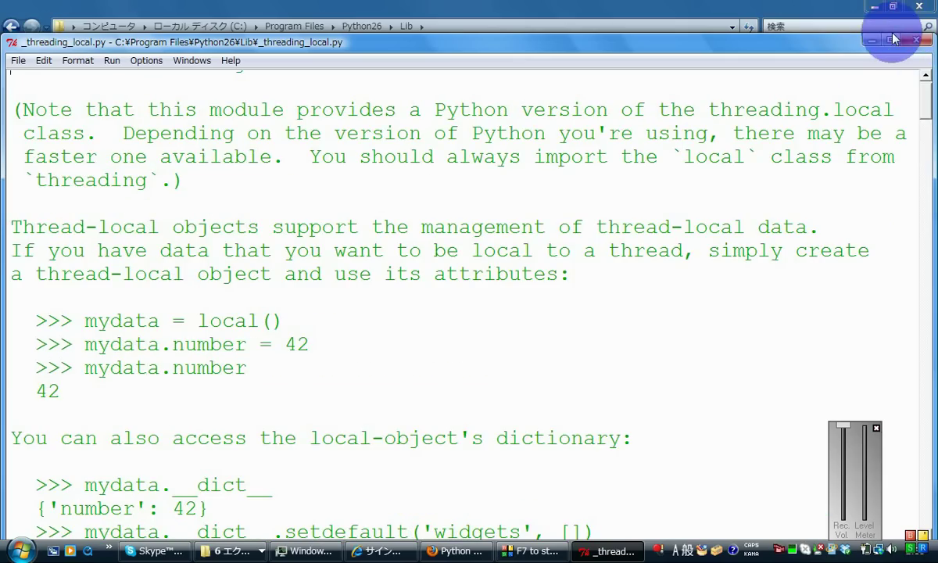
{"action": "left_click", "coordinate": [919, 44]}
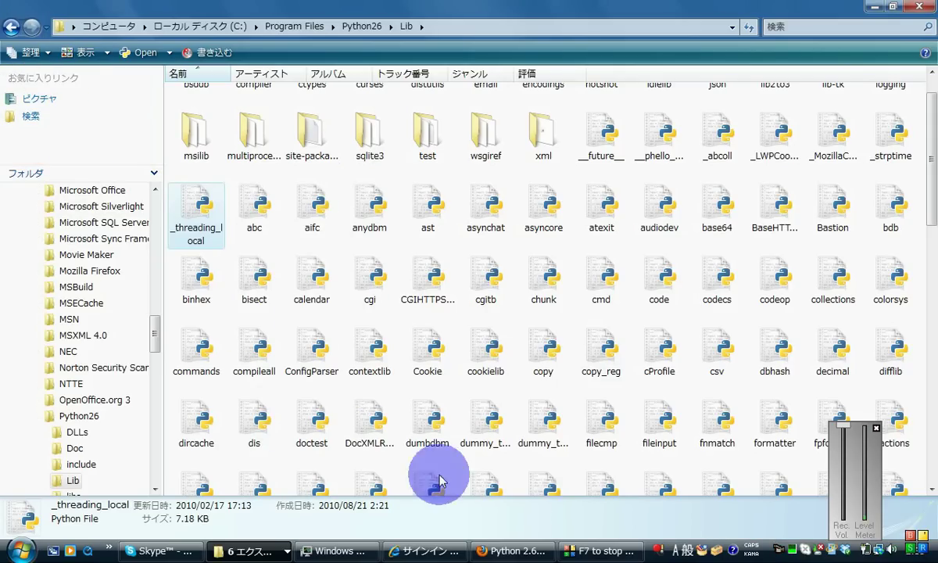
Switch to BSR Screen Recorder and stop the running screen recording.
{"action": "left_click", "coordinate": [594, 551]}
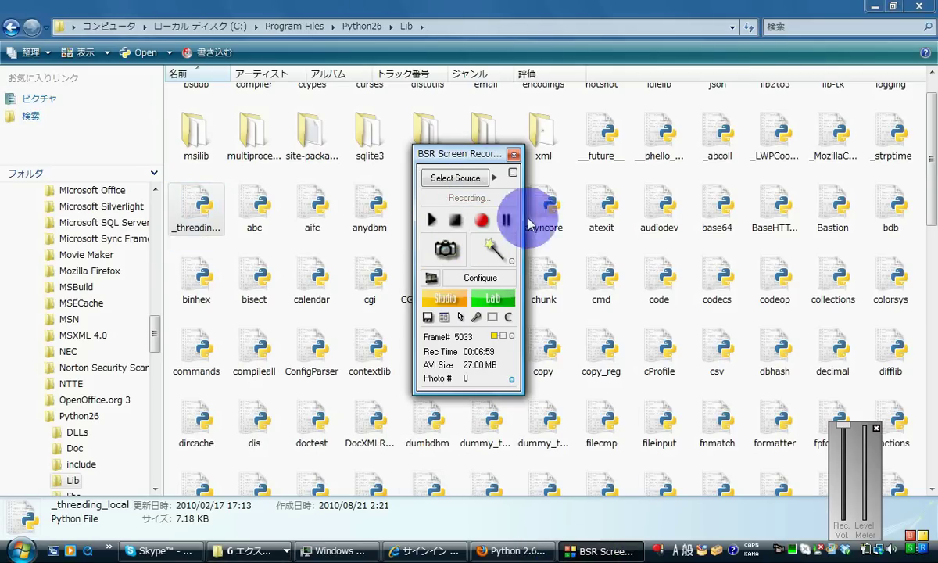
{"action": "left_click", "coordinate": [577, 324]}
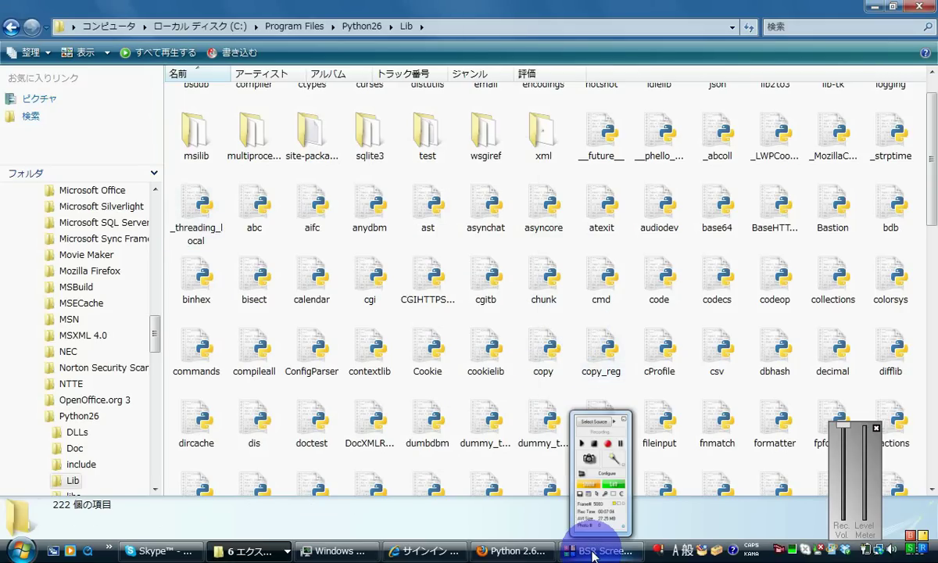
{"action": "left_click", "coordinate": [594, 553]}
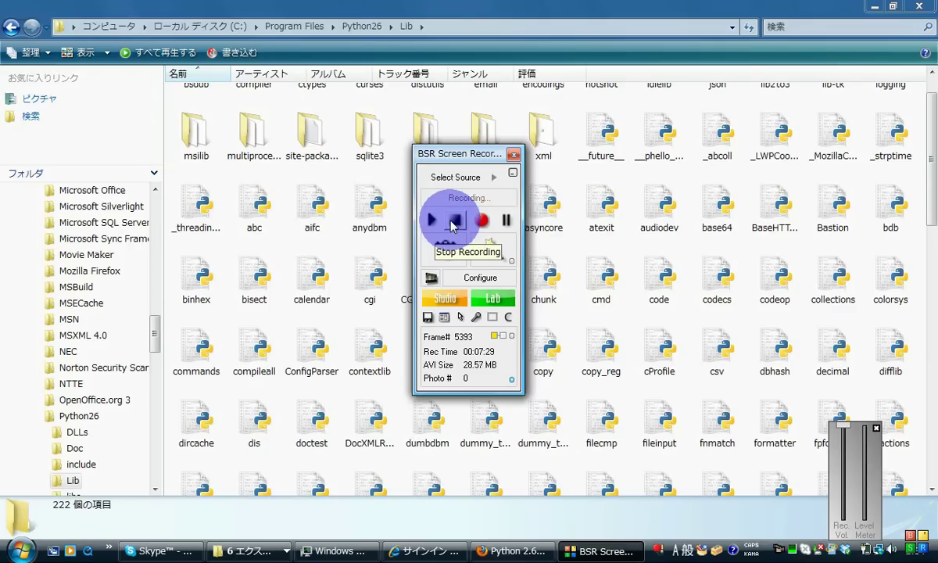
{"action": "left_click", "coordinate": [453, 222]}
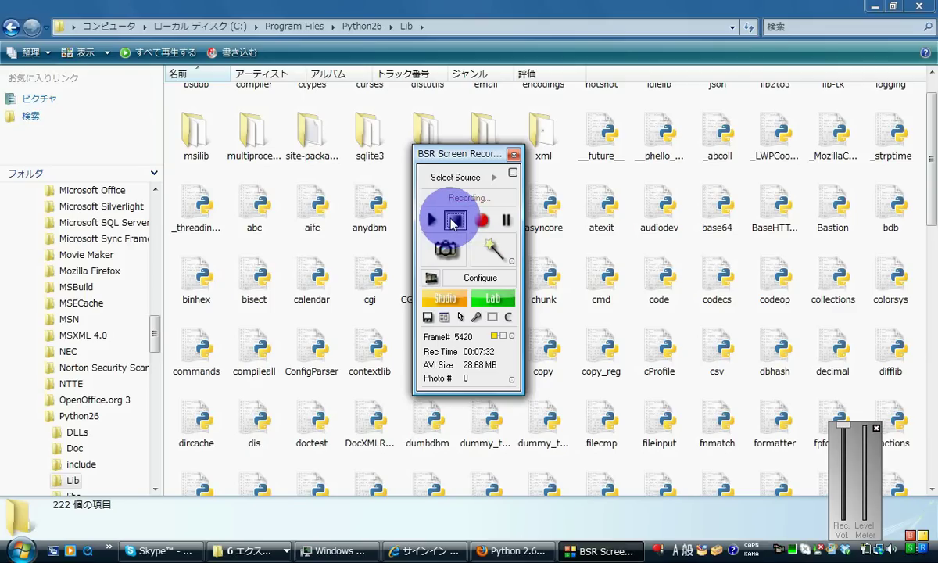